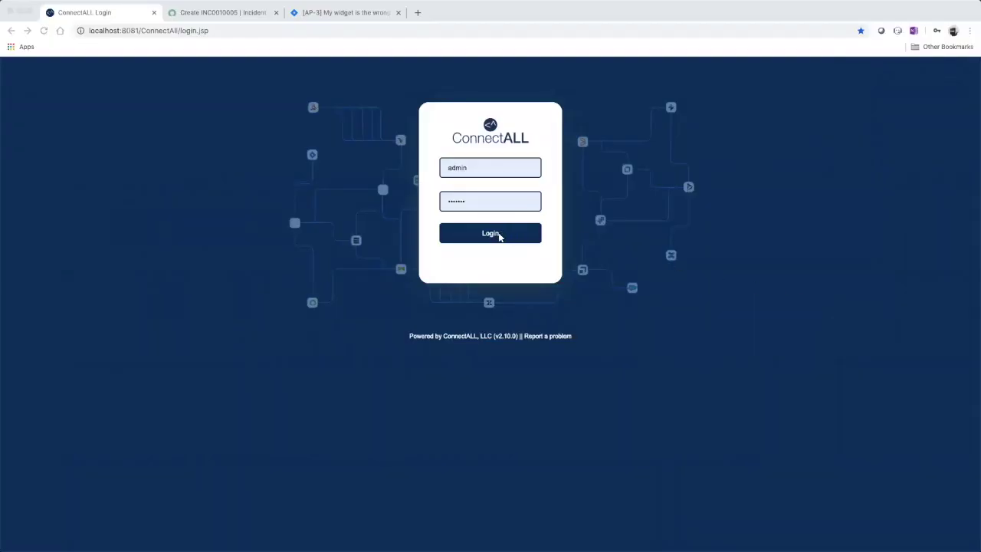
- Log in with the prefilled credentials and open the Integrations page
click(498, 237)
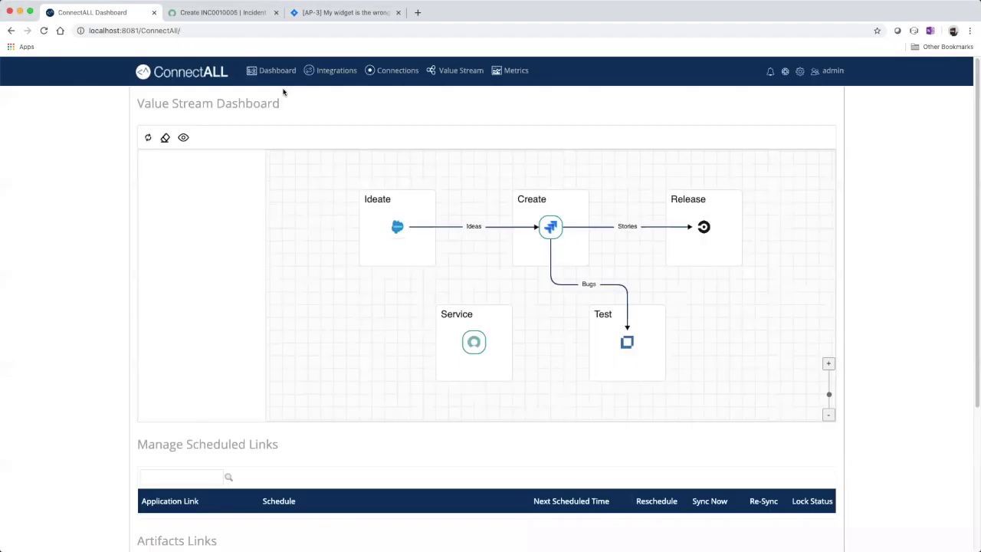
click(334, 71)
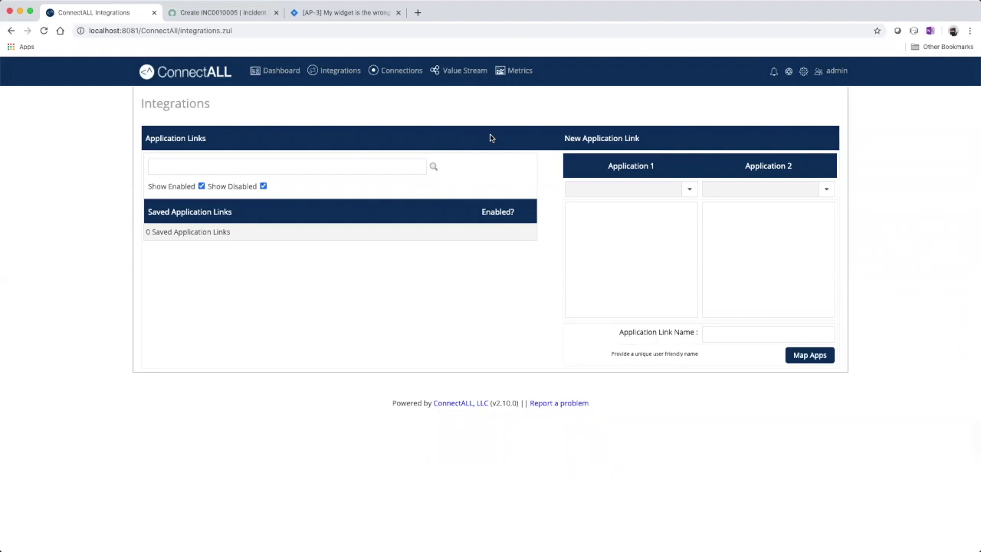
- For the new application link, choose ServiceNow as Application 1 and Atlassian JIRA as Application 2
click(689, 190)
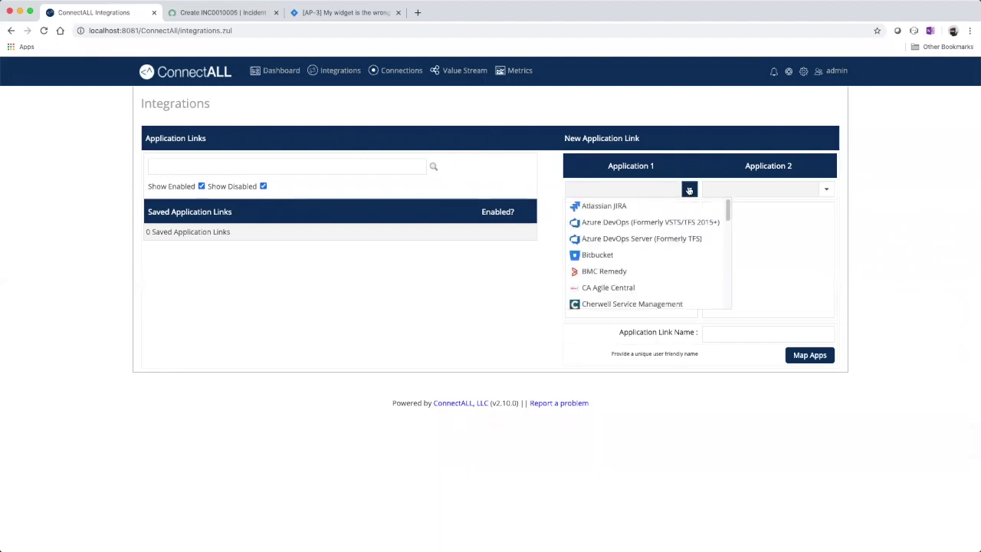
scroll(684, 226, down, 3)
scroll(684, 228, down, 5)
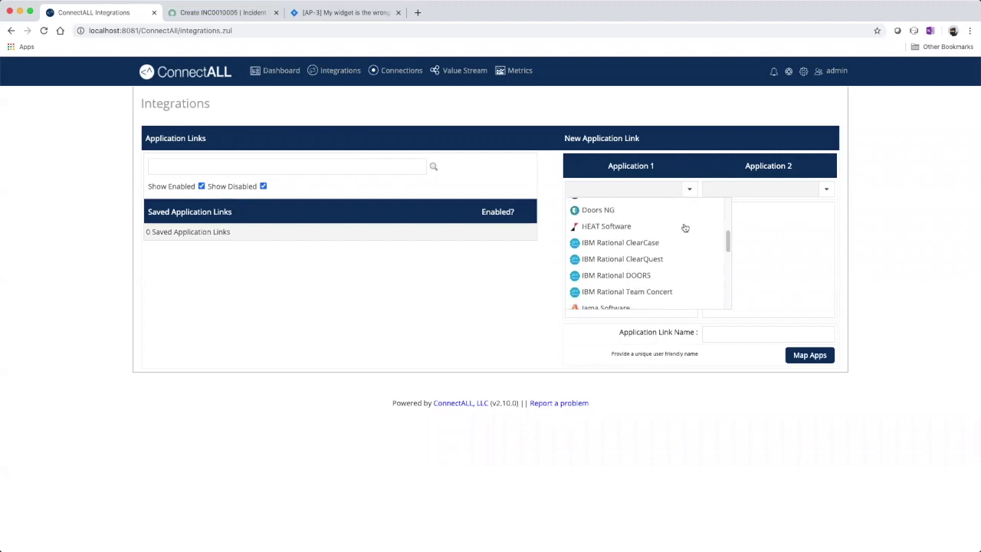
scroll(684, 227, down, 3)
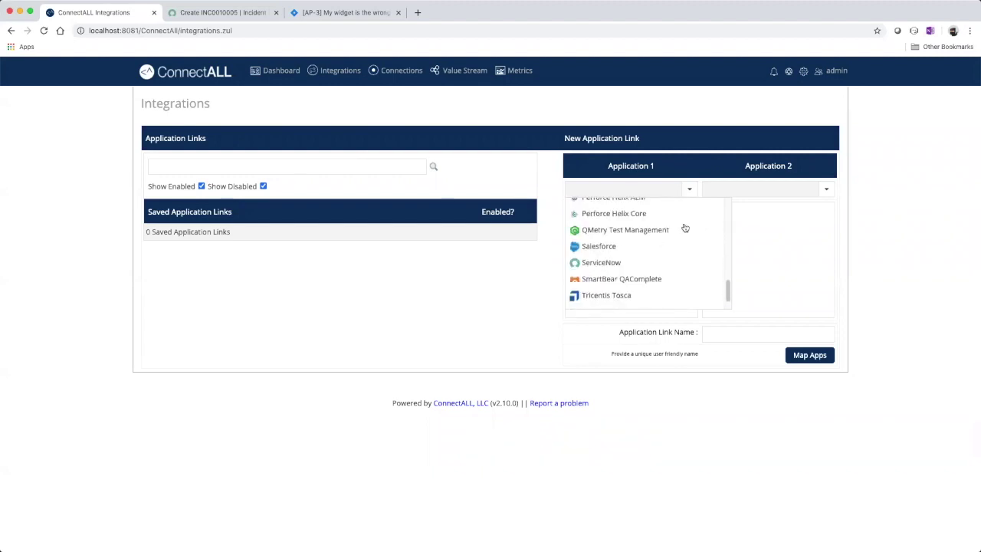
click(624, 260)
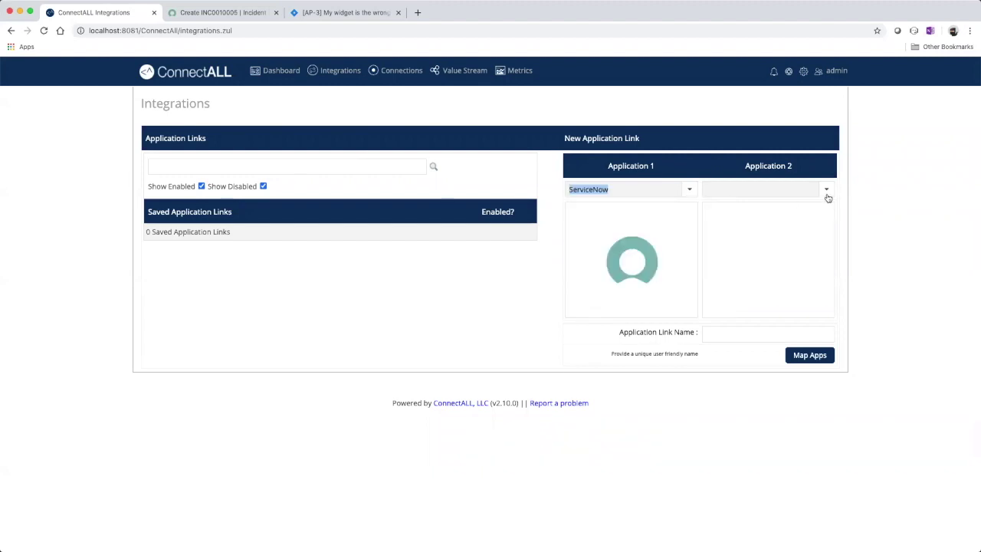
click(825, 189)
click(758, 207)
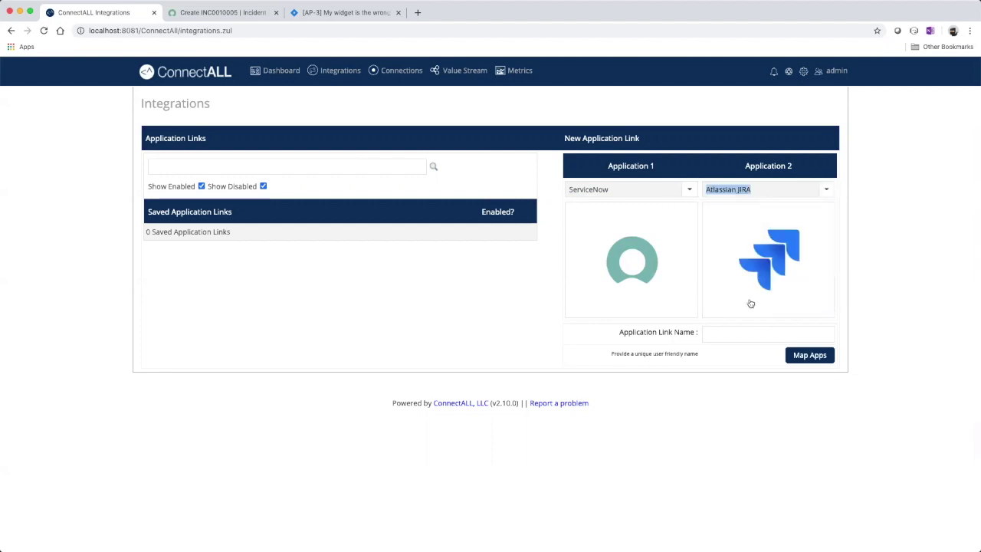
- Name the application link ServiceNow2Jira and map the two apps
click(751, 328)
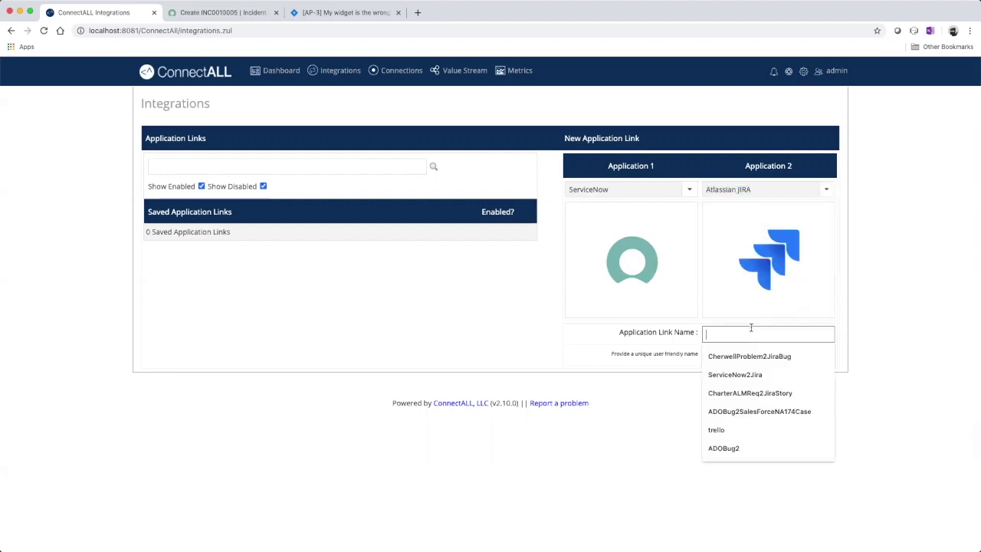
click(737, 375)
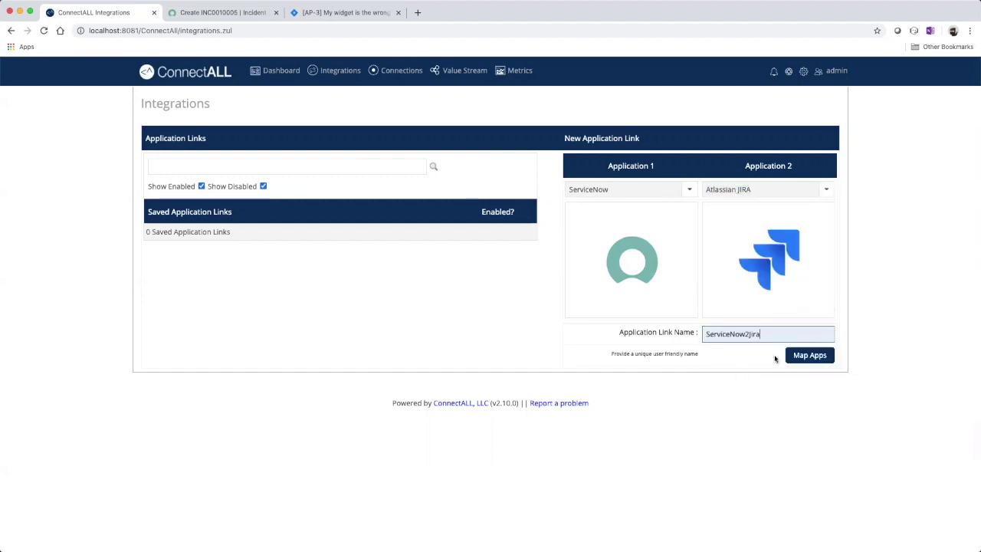
click(804, 355)
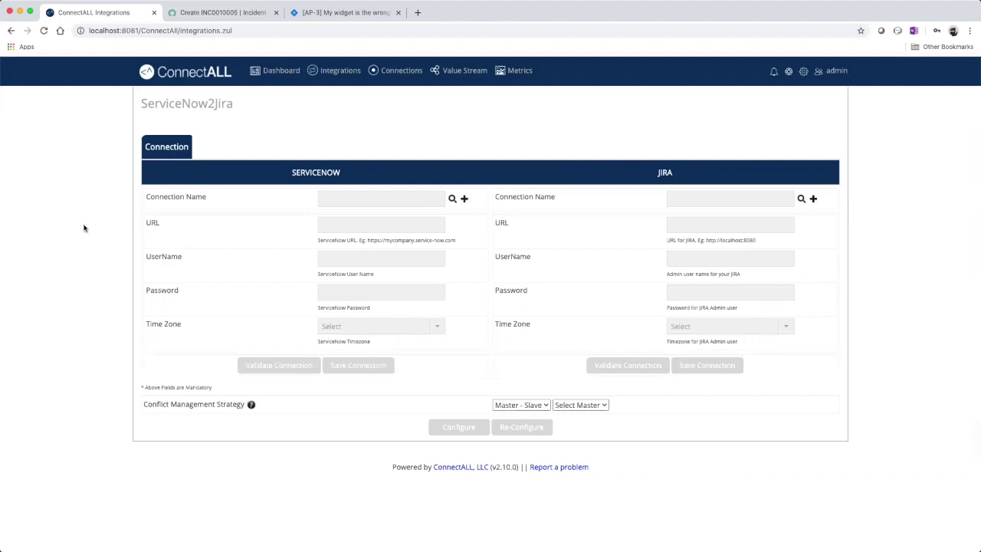
- Use the saved ServiceNow_MyInstance connection for the ServiceNow side and validate it
click(452, 200)
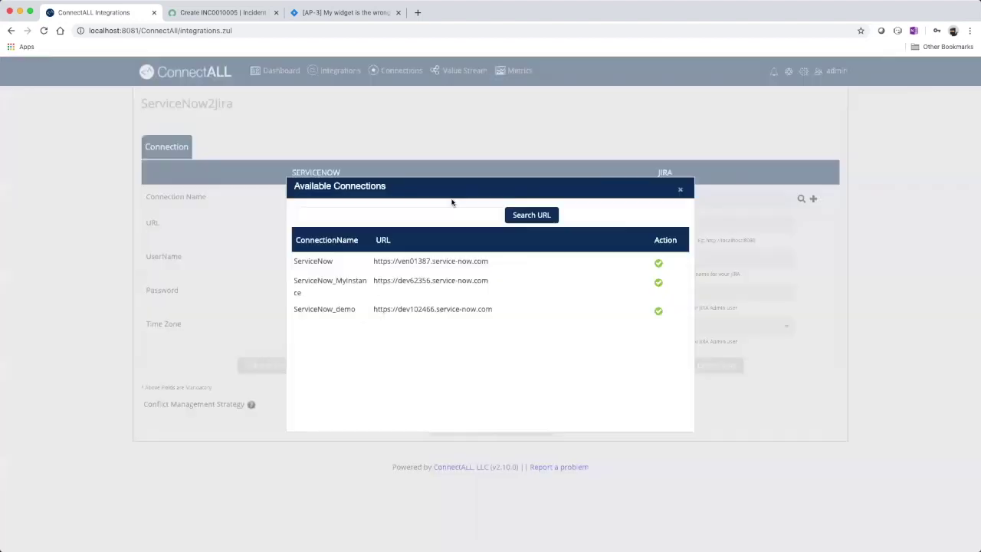
click(657, 283)
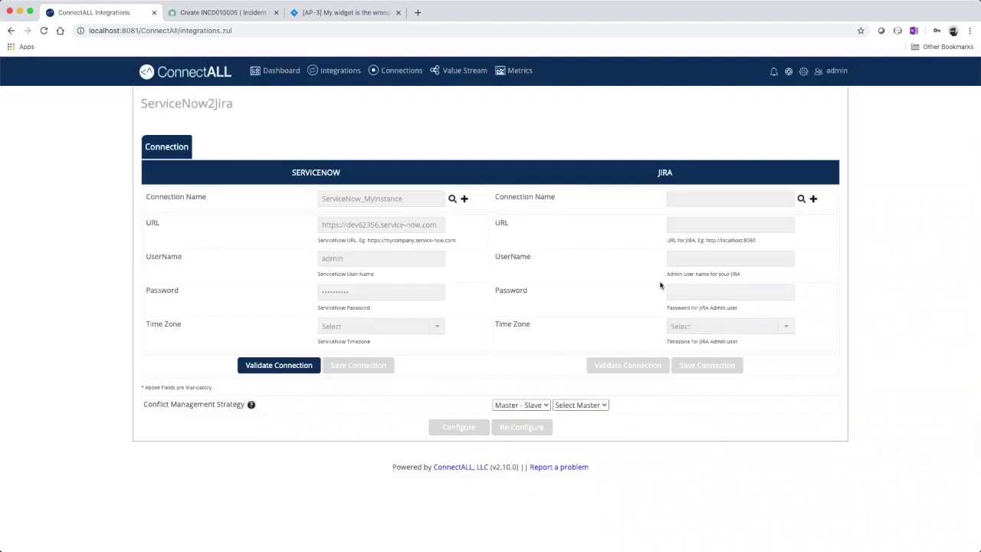
click(287, 372)
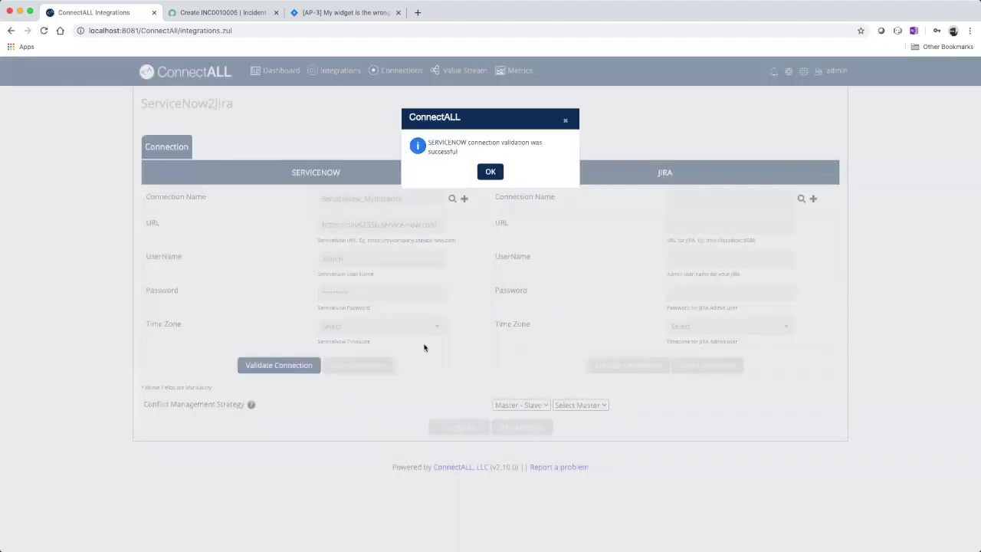
click(491, 173)
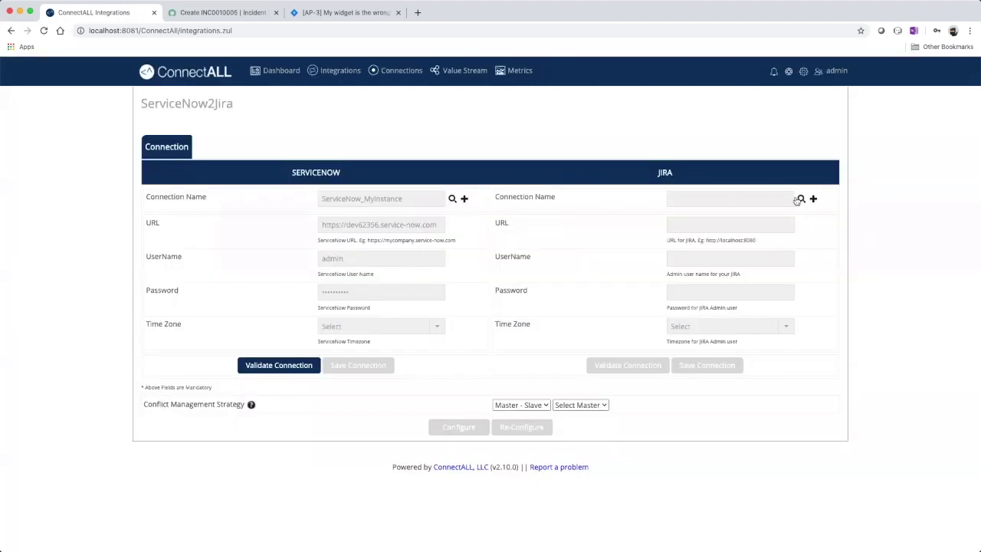
- Use the saved Jira_demo connection for the JIRA side and validate it
click(799, 199)
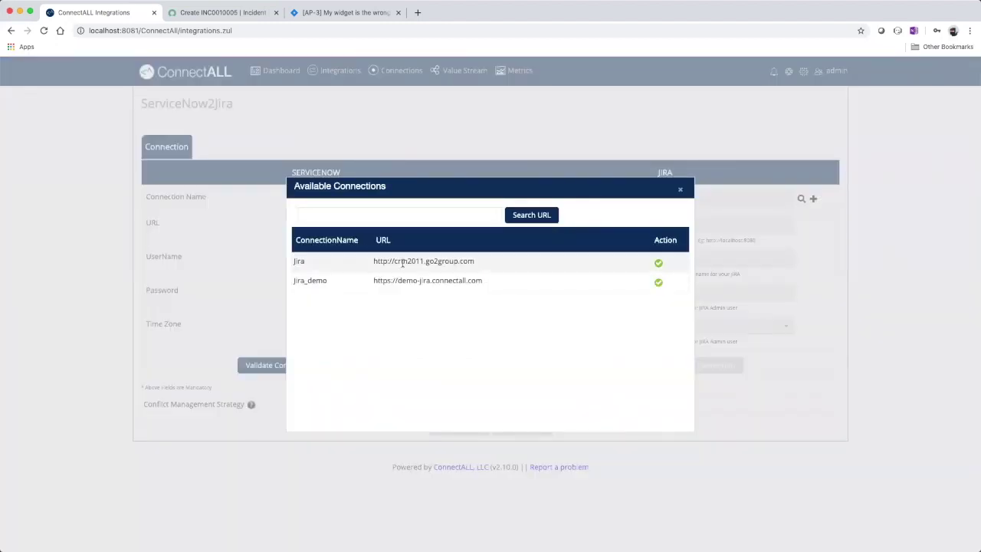
click(658, 283)
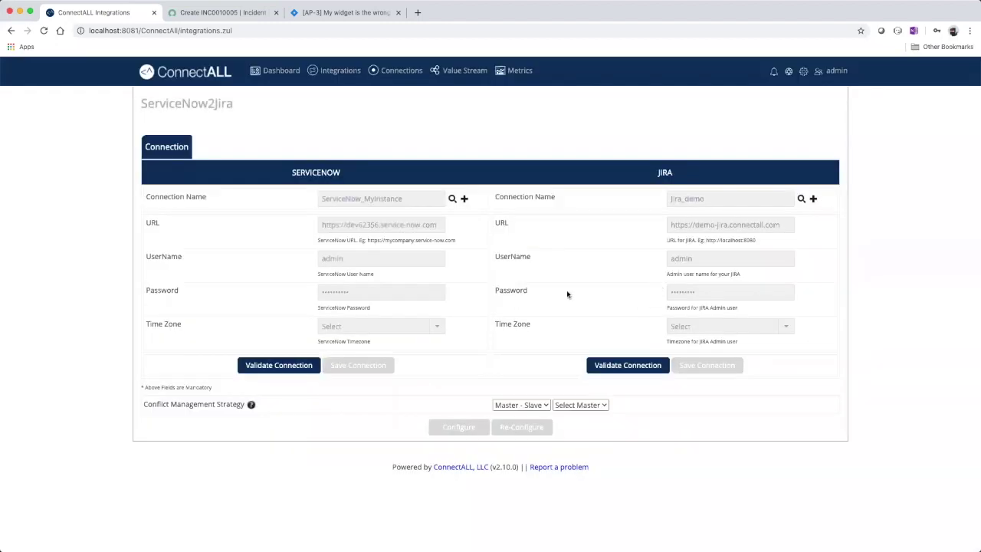
click(586, 363)
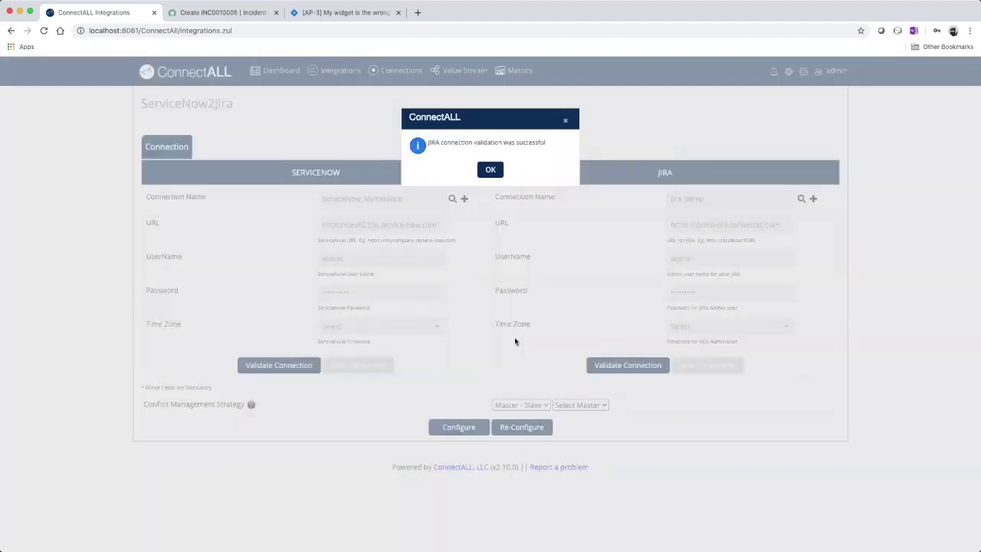
click(490, 170)
- Make servicenow the master in the conflict management strategy and proceed to configuring the entity mapping
click(574, 406)
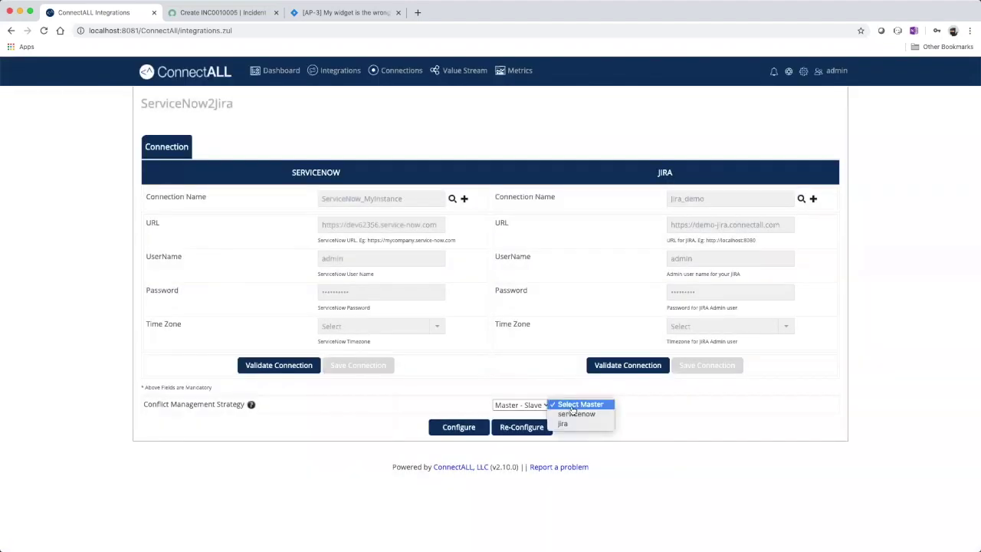
click(574, 413)
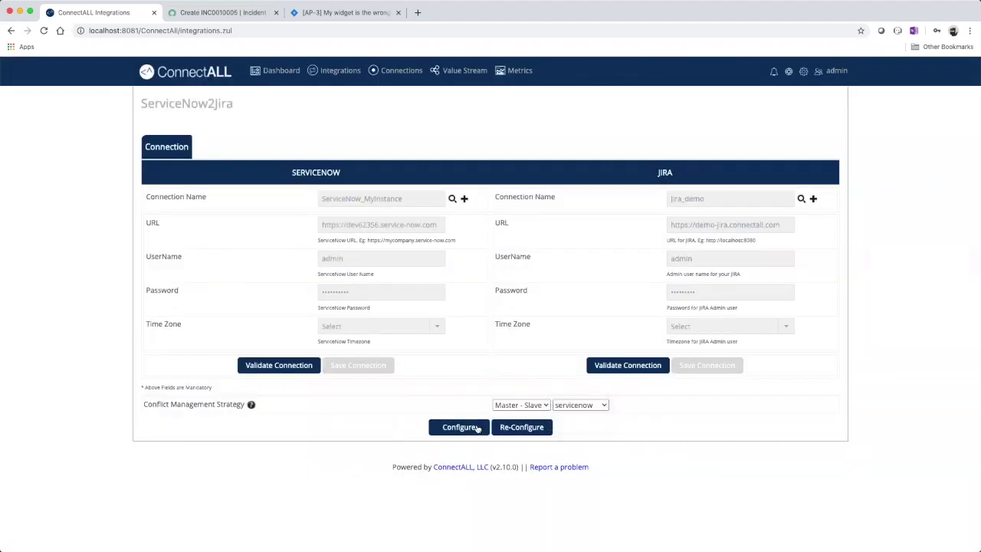
click(458, 428)
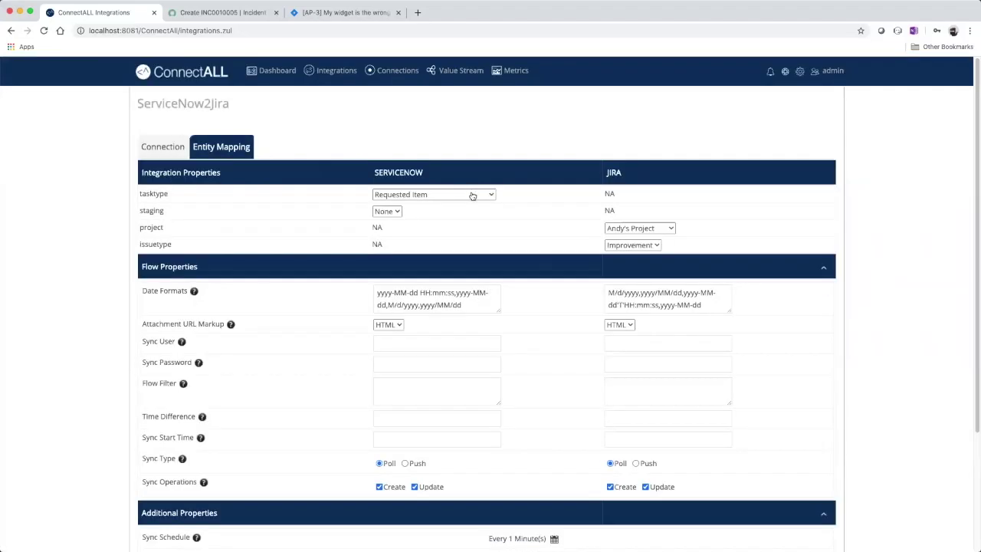
- Map the ServiceNow task type Incident to the JIRA issue type Bug and proceed to configuring the fields
click(471, 194)
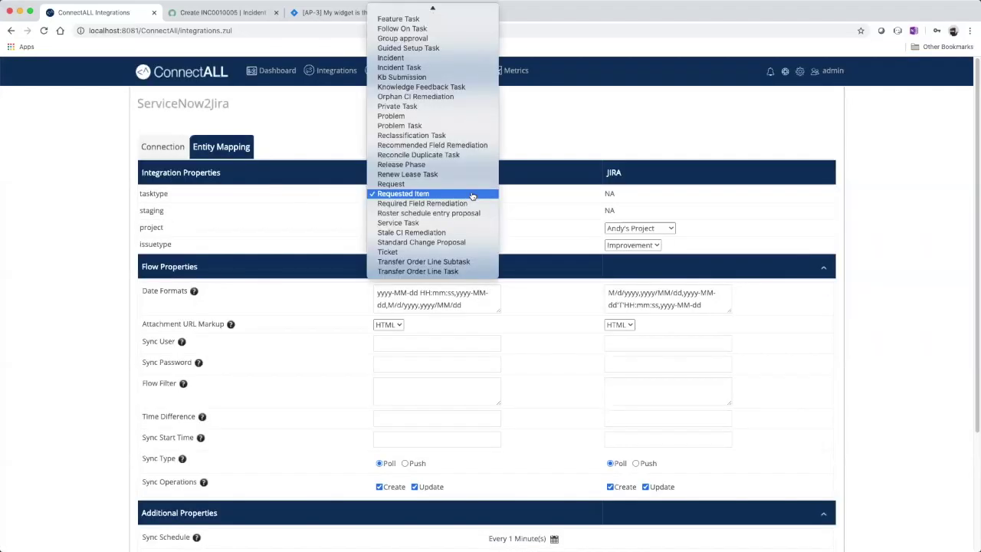
click(408, 59)
click(646, 245)
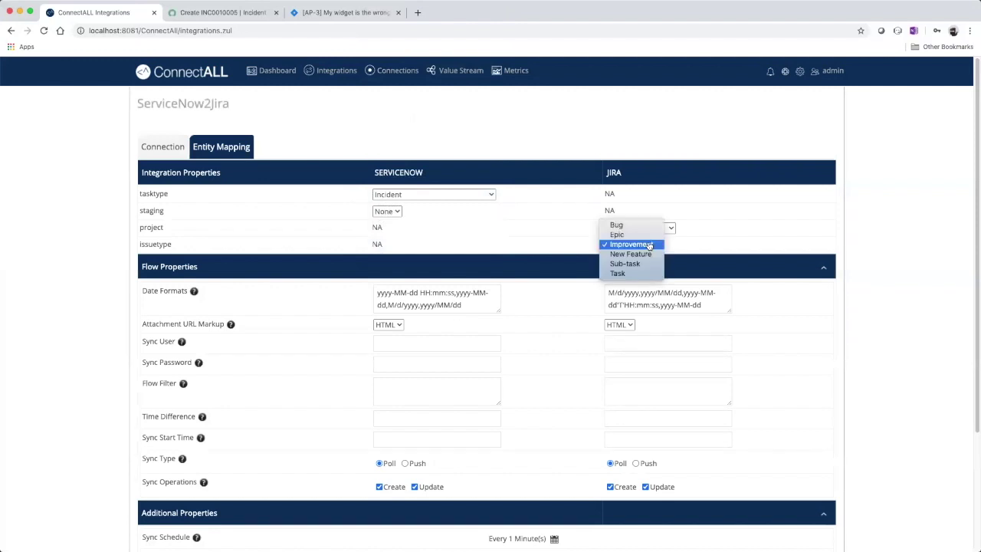
click(639, 227)
scroll(547, 317, down, 3)
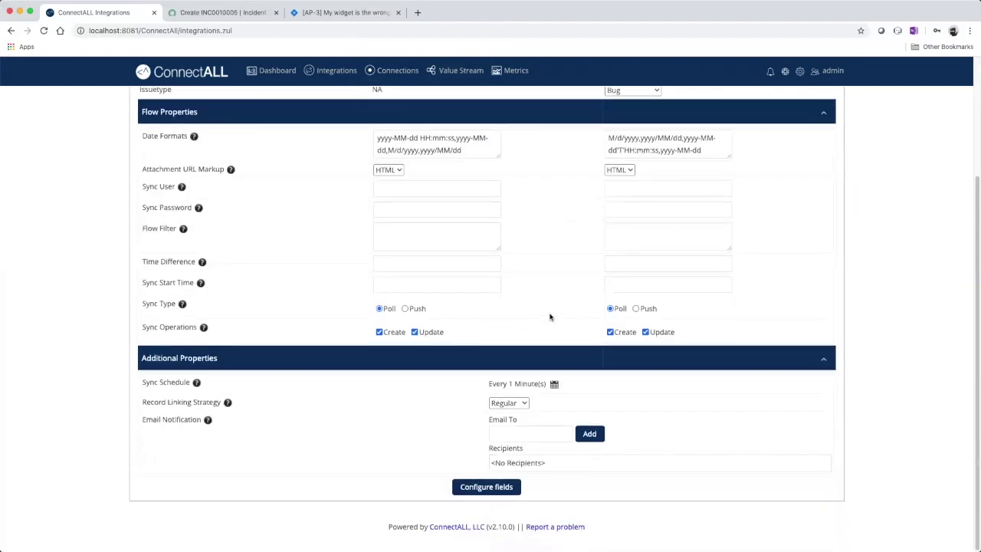
click(482, 491)
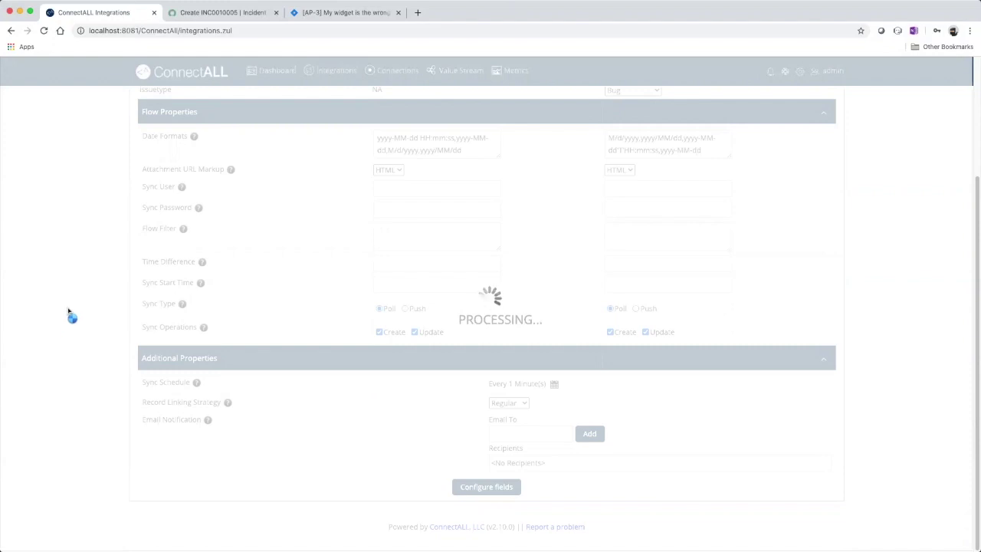
- Add a bidirectional field mapping between ServiceNow's Short description and JIRA's Summary, filtering the field lists by "short" and "summary"
click(222, 136)
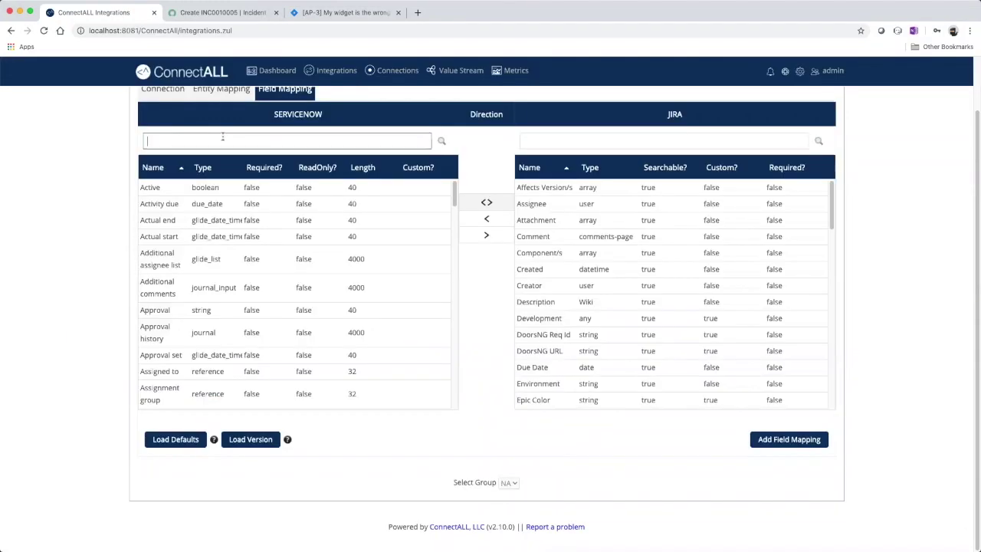
key(Return)
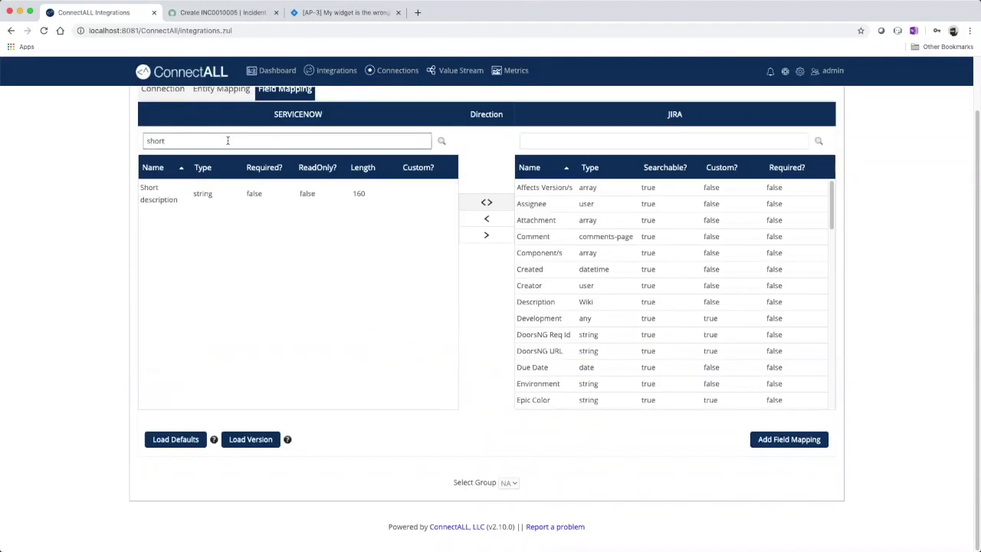
click(164, 197)
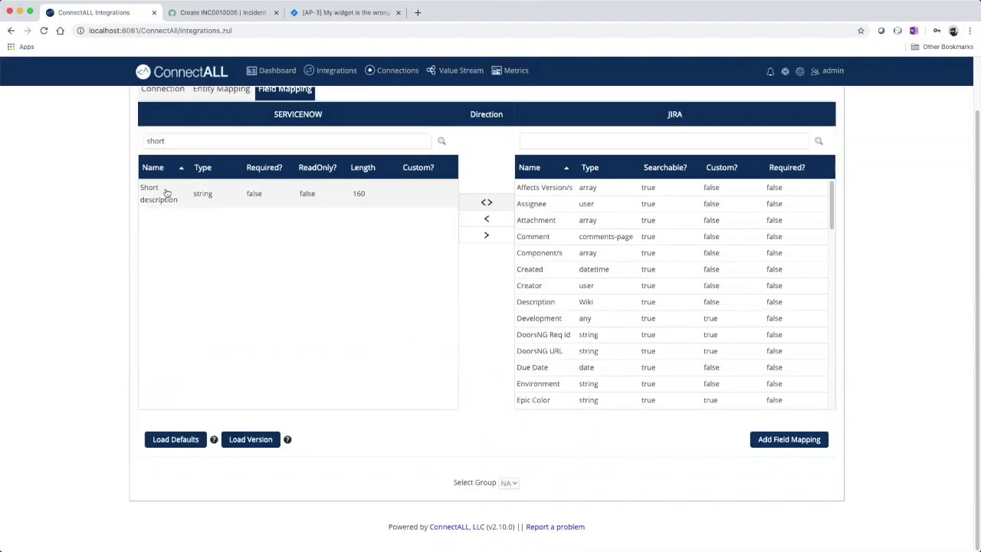
click(626, 140)
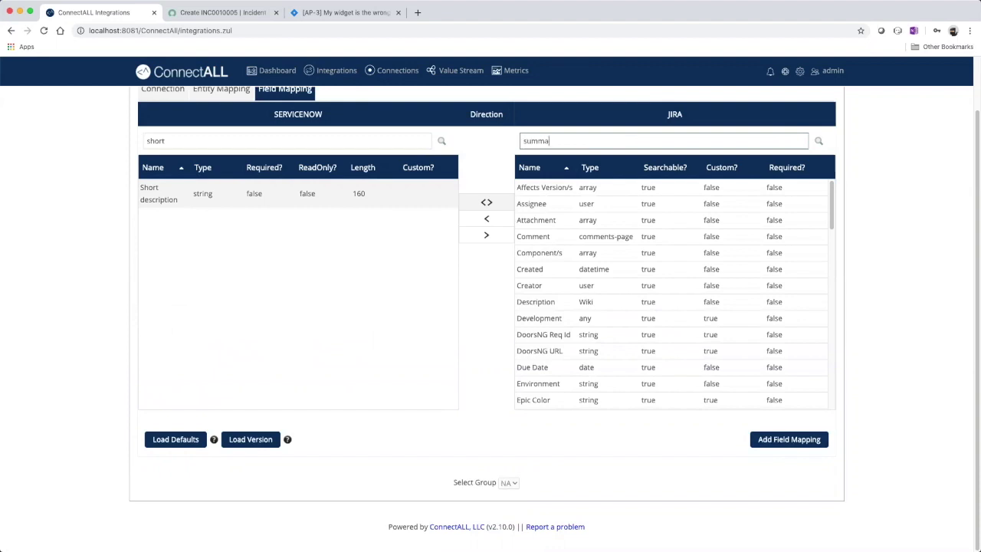
key(Return)
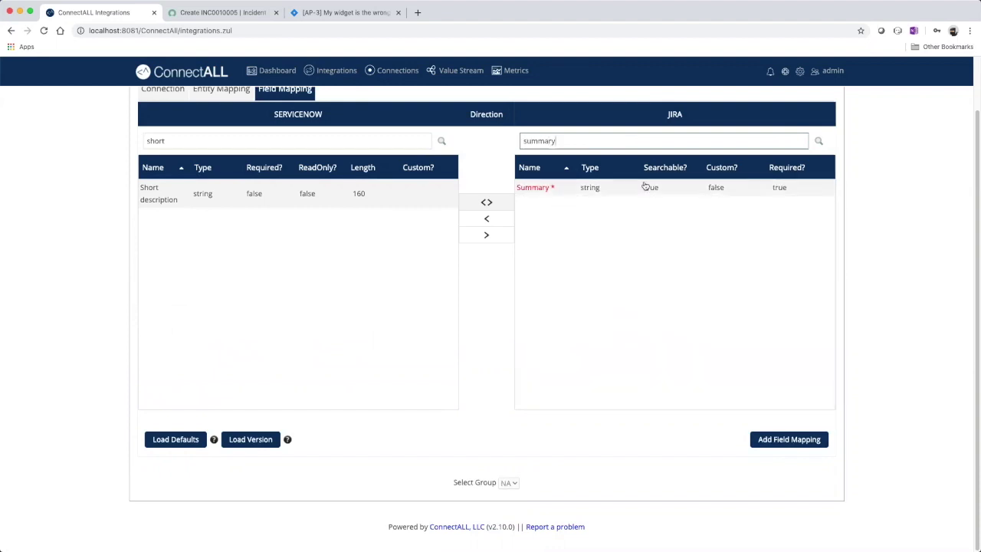
click(645, 187)
click(784, 440)
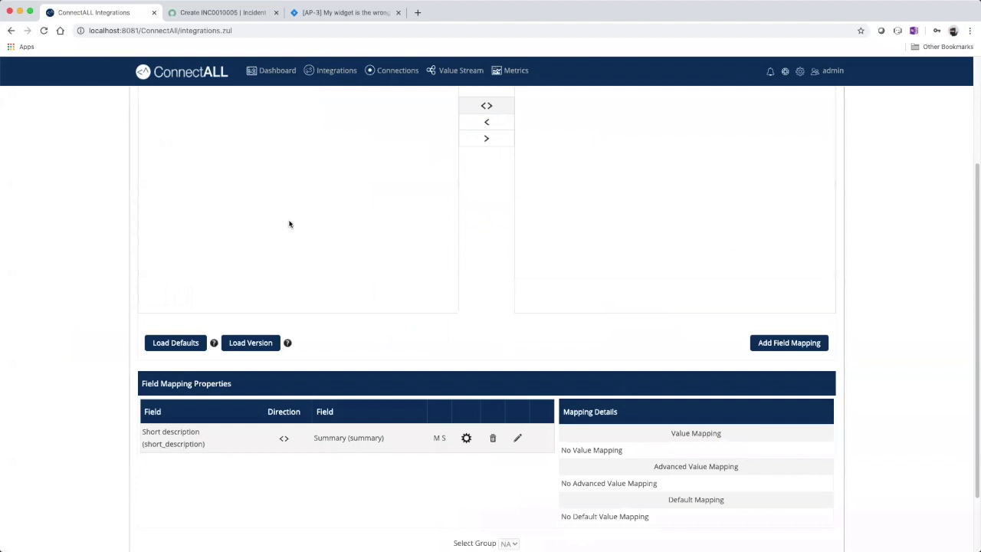
- Add a bidirectional field mapping between the ServiceNow and JIRA Description fields, filtering both field lists by "desc"
scroll(230, 214, up, 3)
triple_click(194, 199)
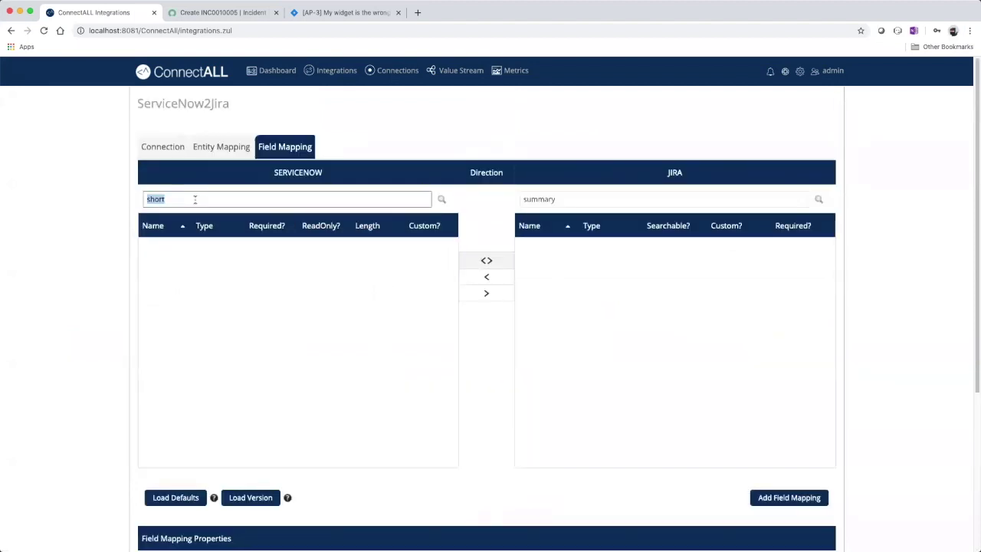
text(desc)
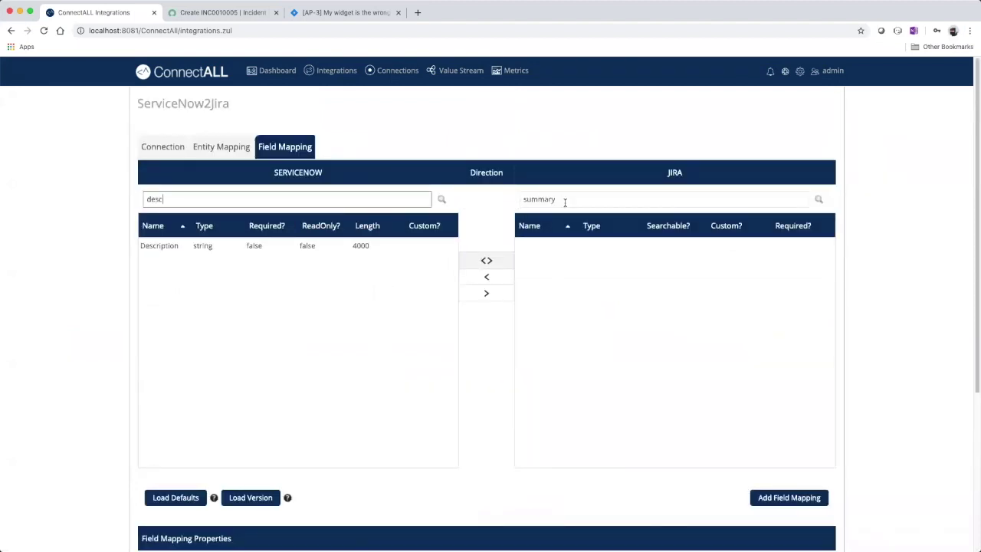
triple_click(571, 199)
text(de)
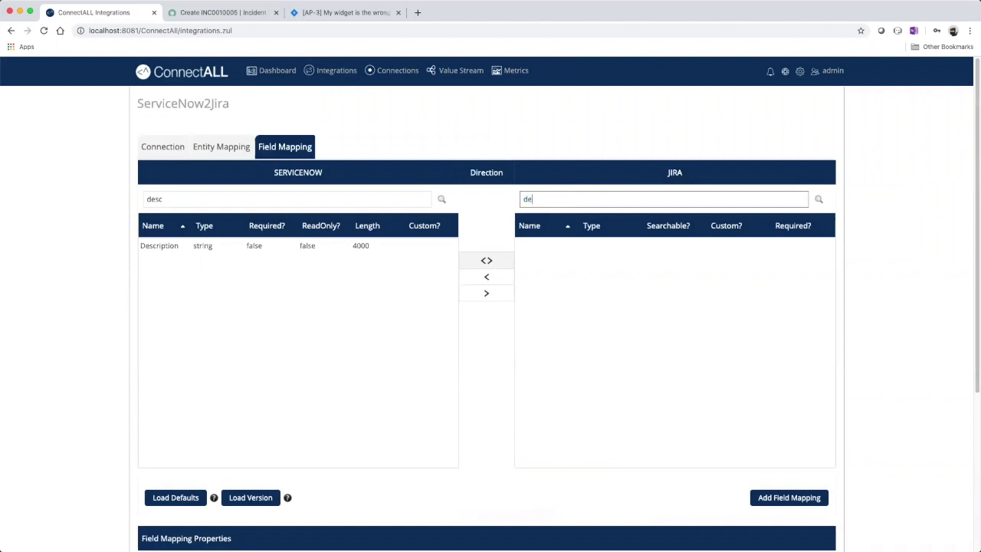
text(sc)
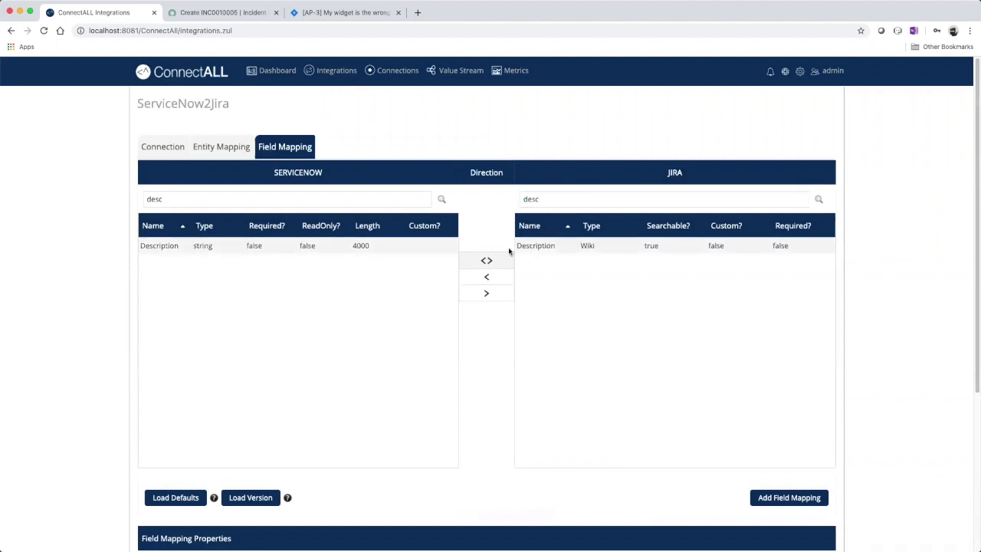
click(786, 499)
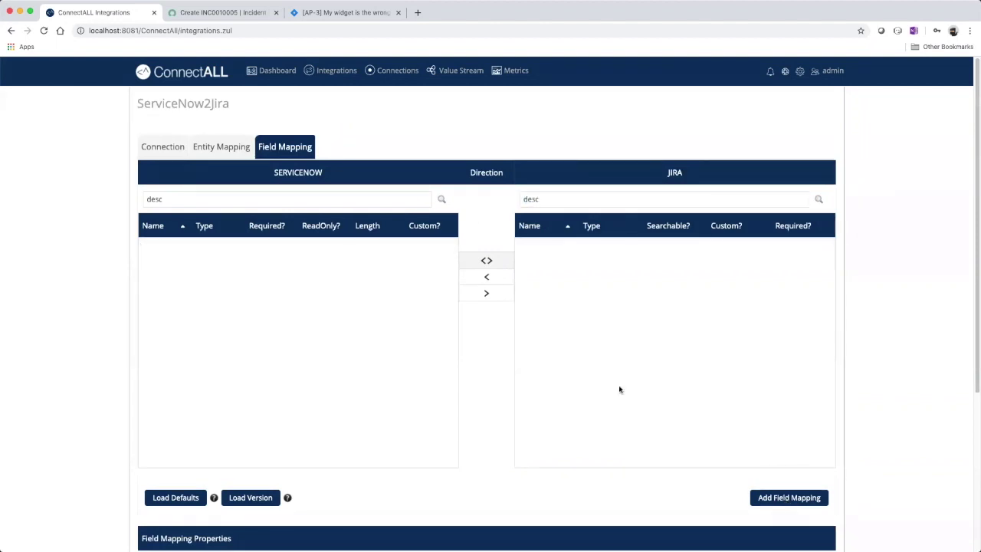
- Save the ServiceNow2Jira integration with its application link enabled, and save the field mapping with the version description "v1"
scroll(619, 390, down, 5)
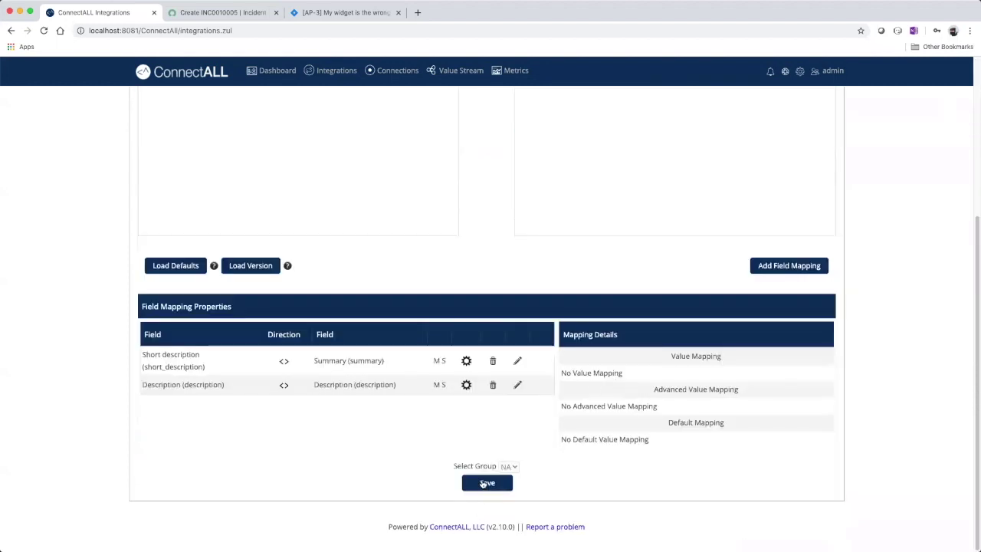
click(487, 483)
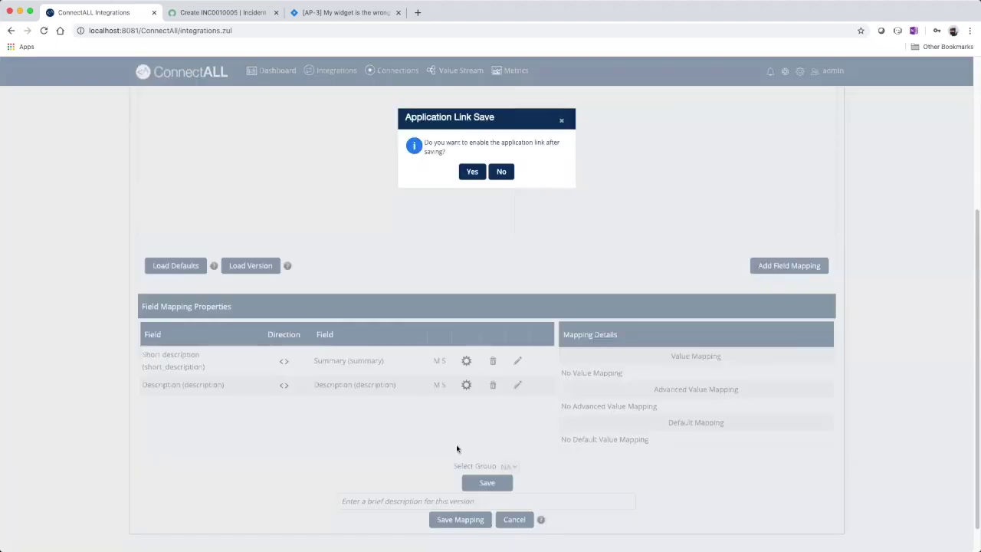
click(463, 170)
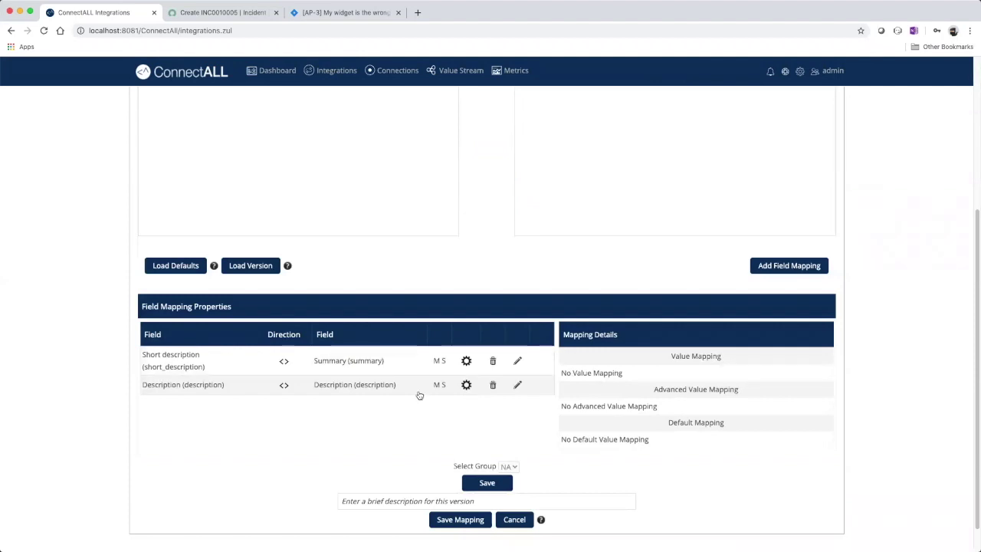
click(413, 503)
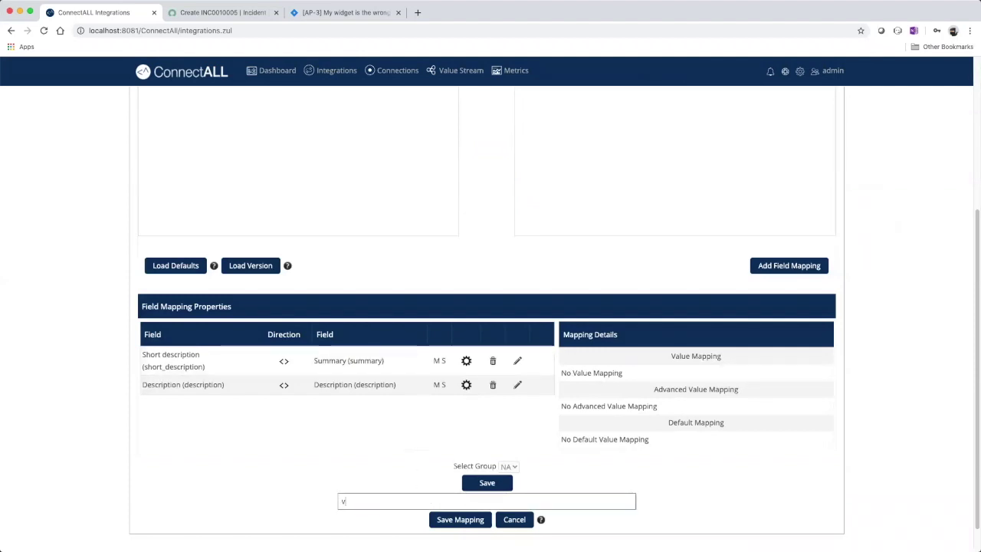
click(460, 519)
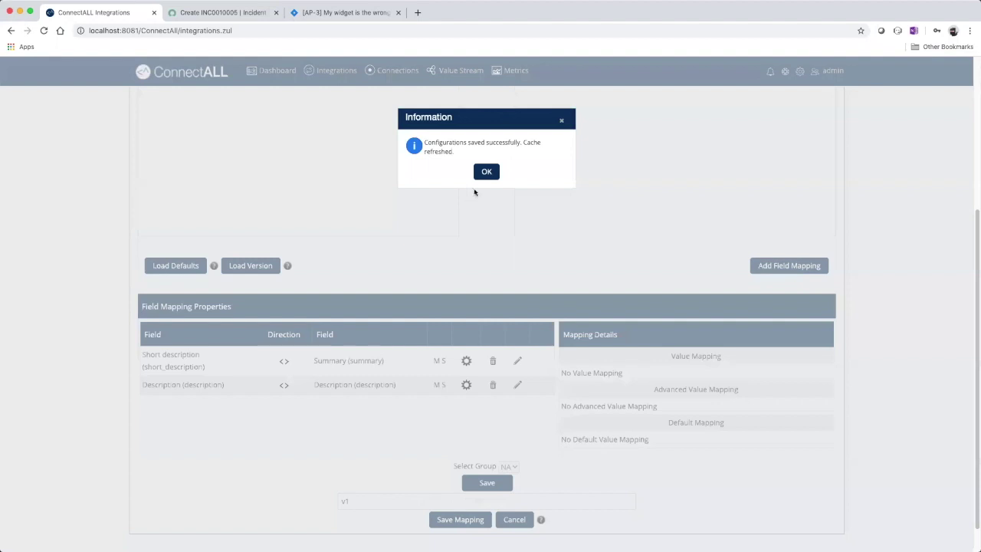
click(484, 171)
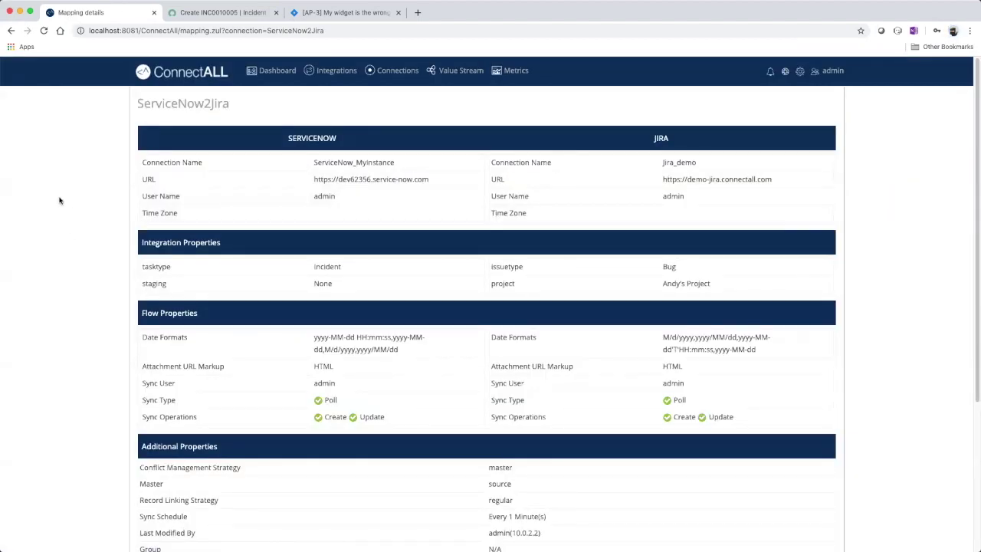
- Switch to ServiceNow and submit a new incident with short description "My laptop is broken" and description "It will not start"
click(189, 13)
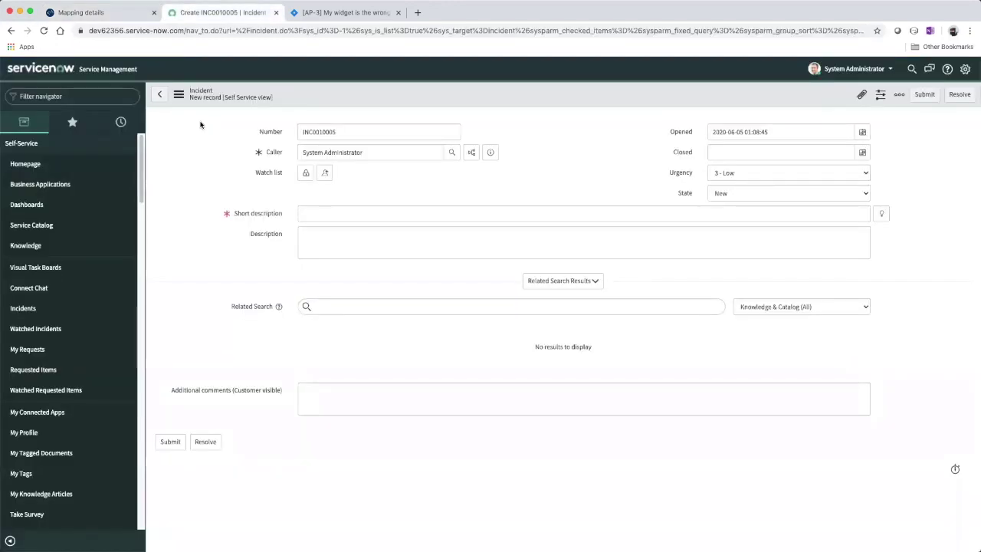
click(315, 209)
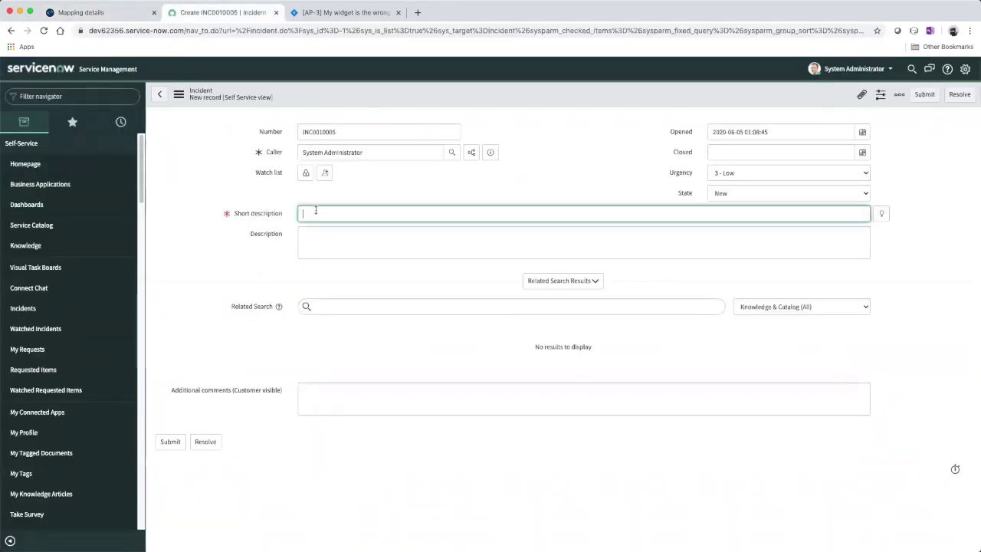
text(M)
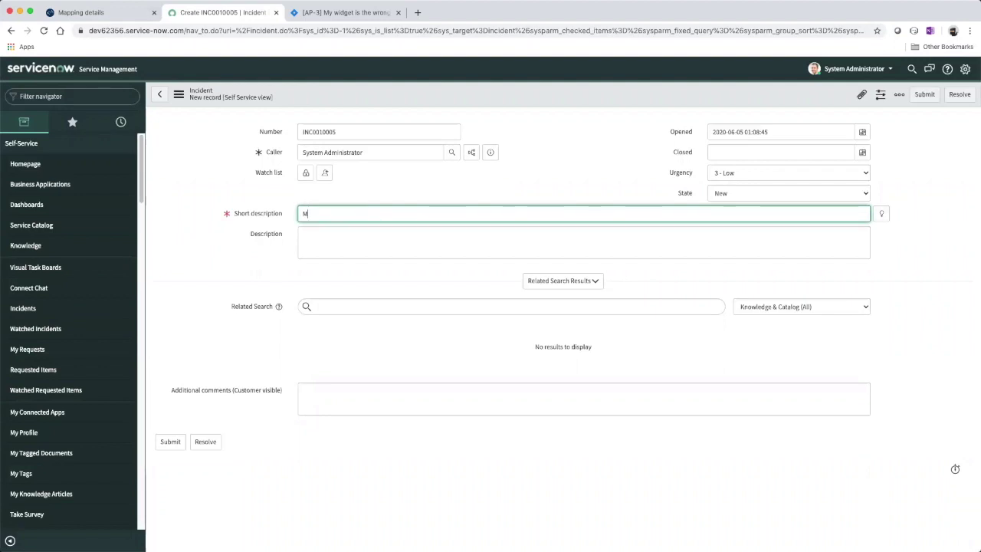
text(y laptop is broken)
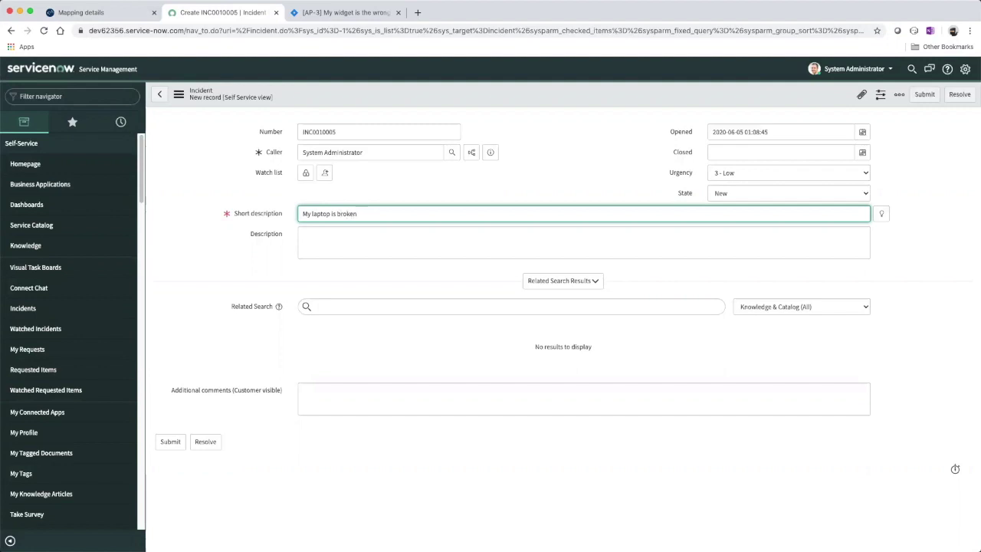
click(331, 239)
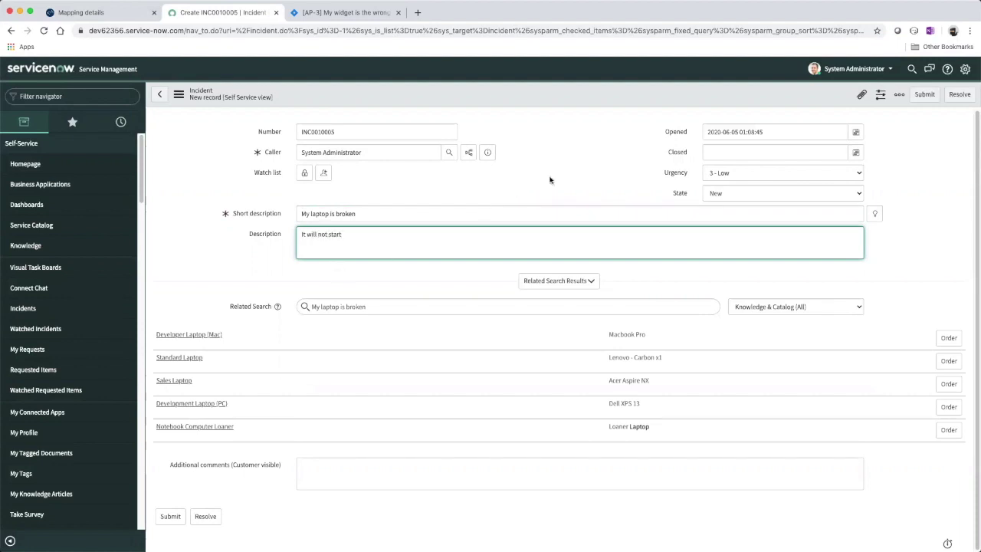
click(925, 94)
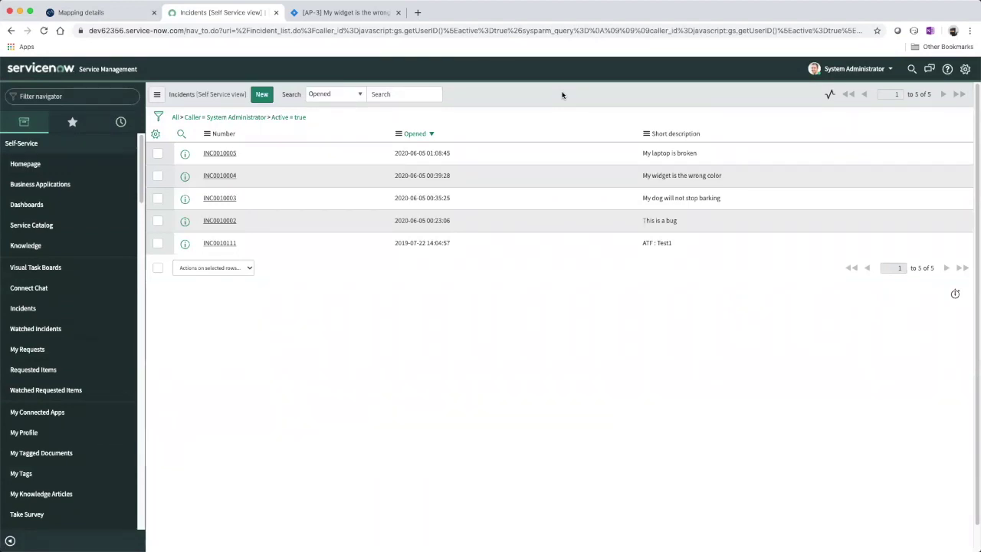
- Reload Jira's open issues and view the "My laptop is broken" bug, and inspect the ServiceNow2Jira link on ConnectALL's Value Stream Dashboard
click(373, 13)
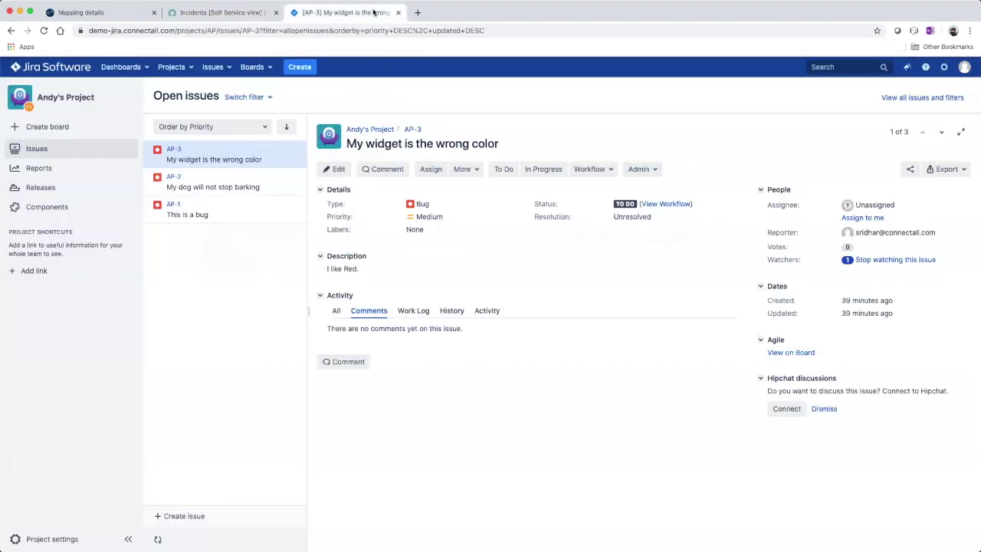
click(43, 32)
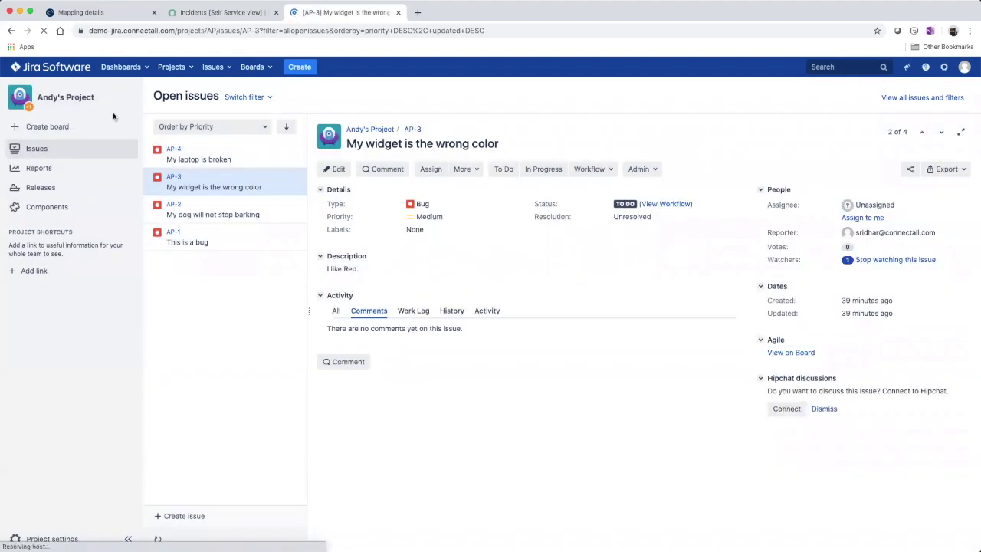
click(186, 158)
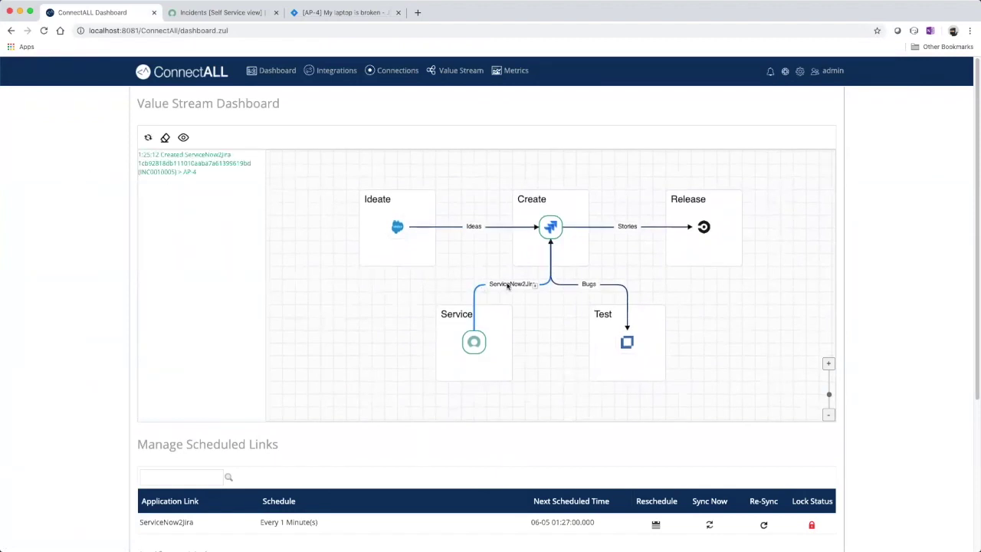
mouse_move(508, 286)
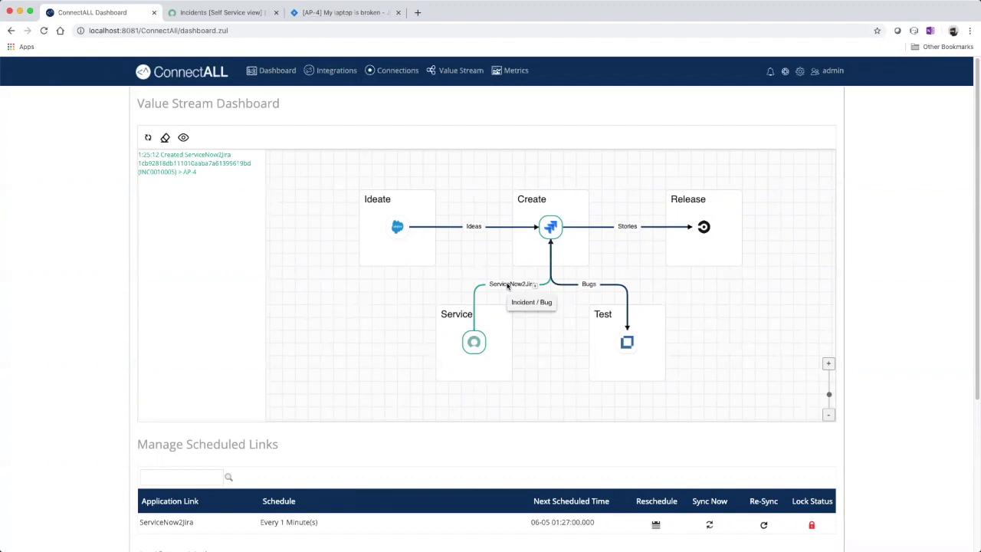